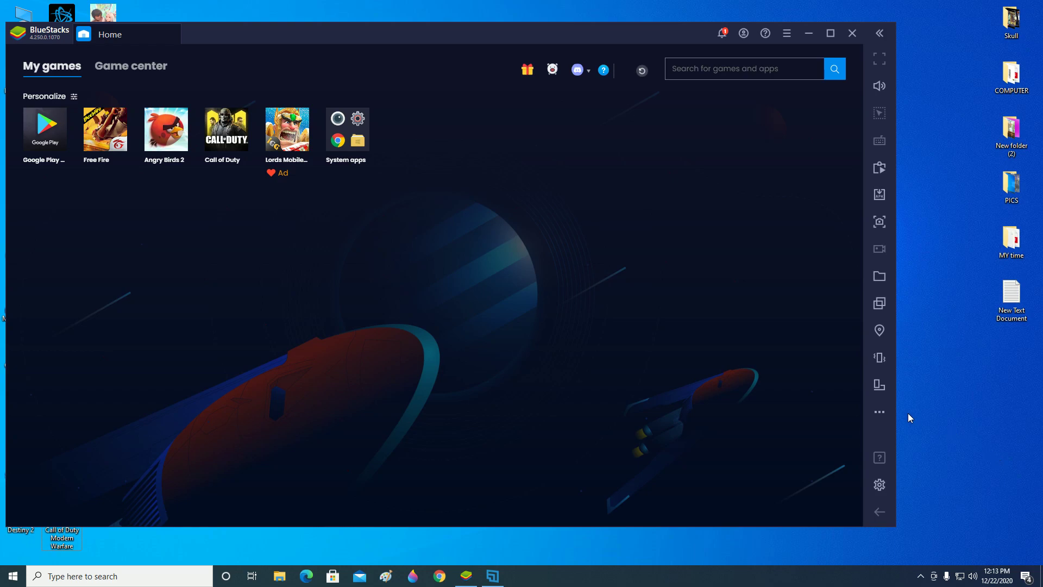
Step: Launch Call of Duty and dismiss the welcome back, 12 Days of Deals and Grinch - Wreath Havoc pop-ups
click(227, 140)
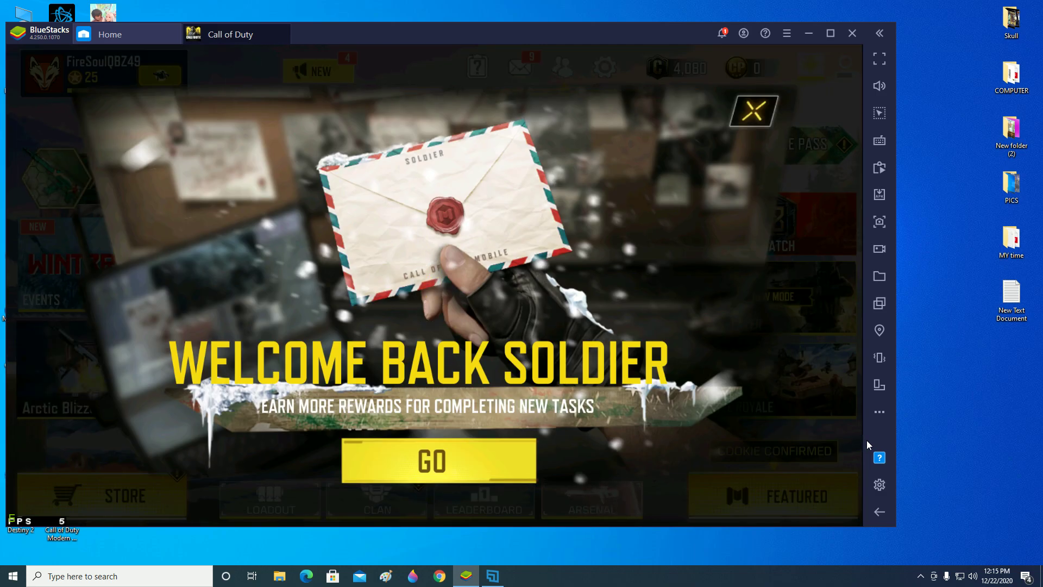
click(768, 105)
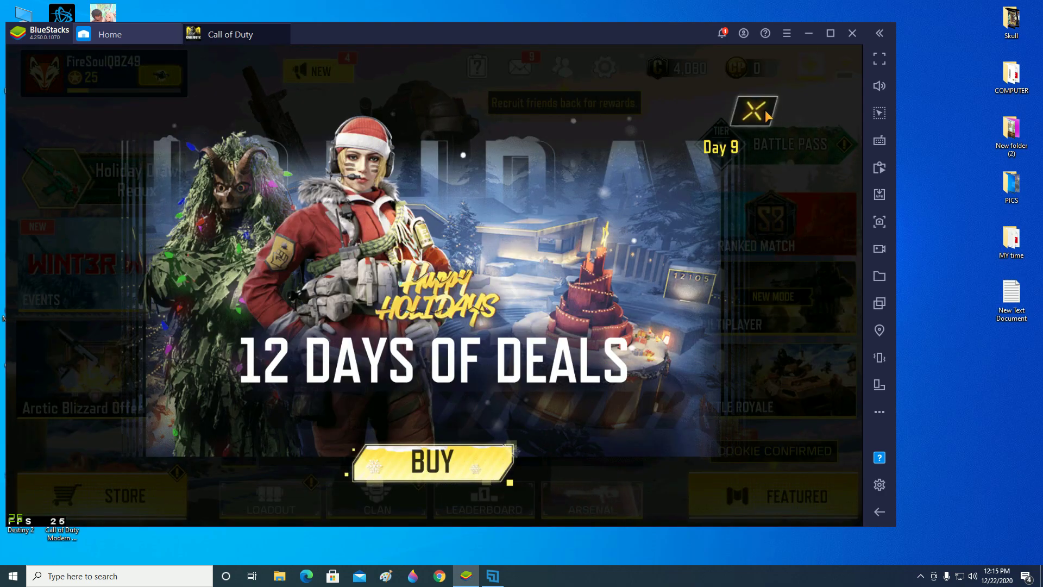
click(768, 114)
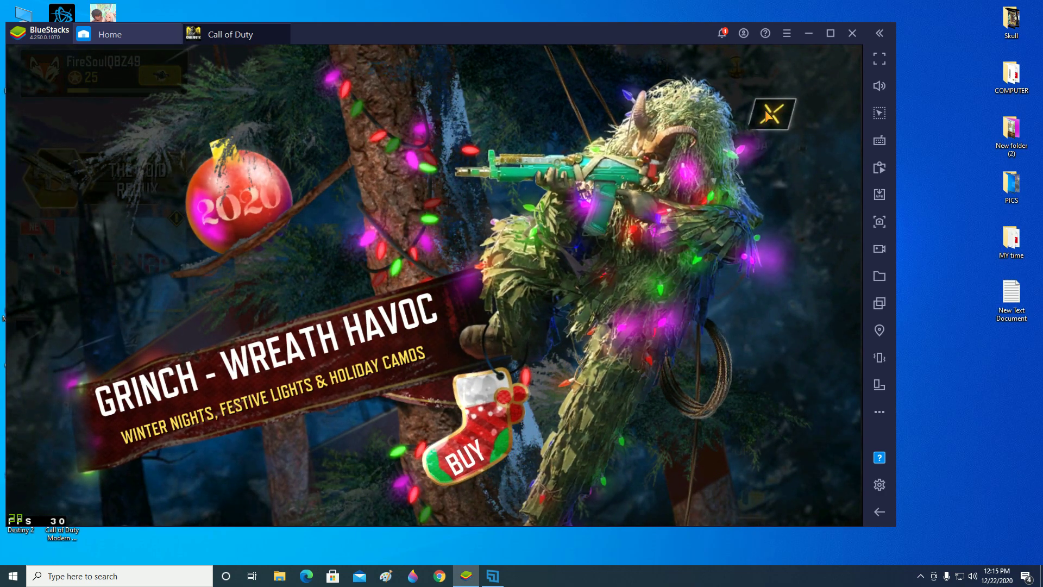
click(767, 112)
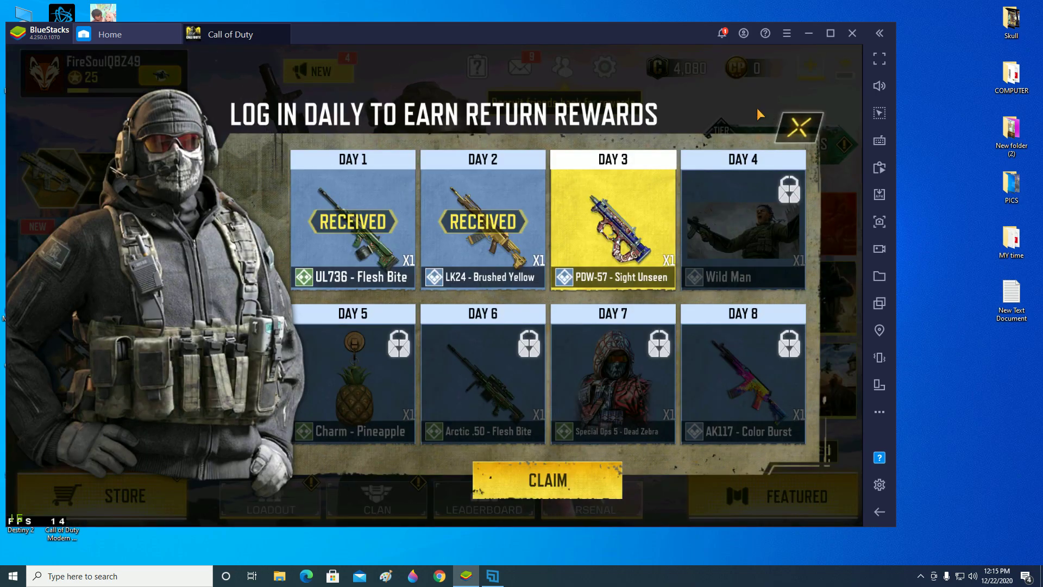
Step: Claim the Day 3 PDW-57 - Sight Unseen login reward and return to the game lobby
click(579, 489)
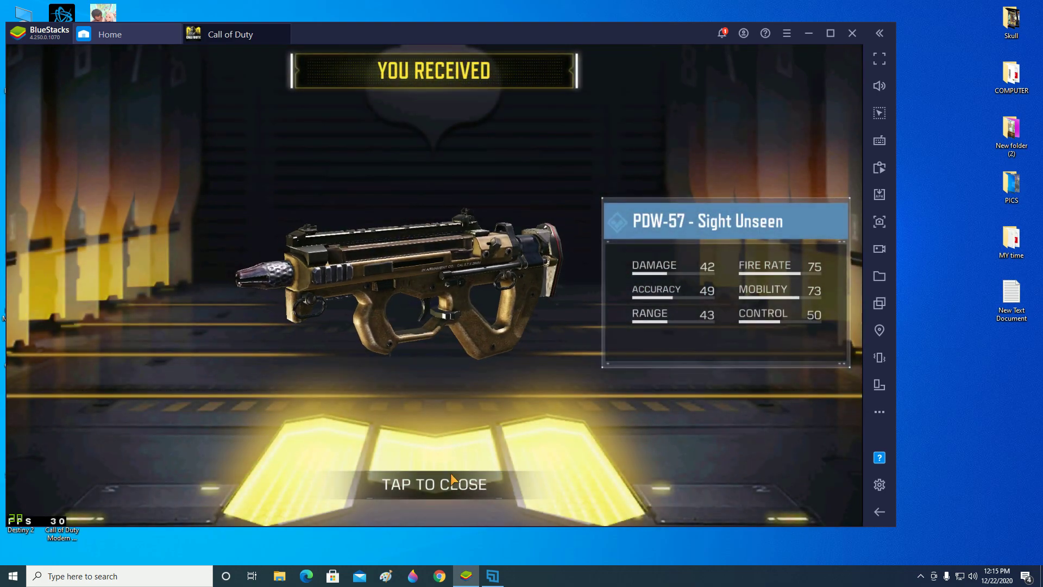
click(453, 481)
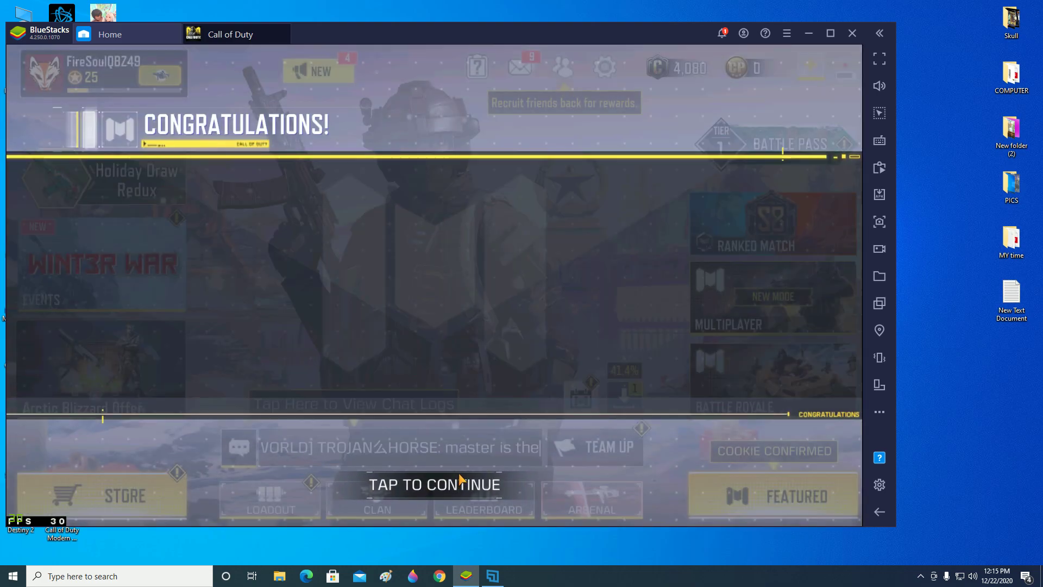
click(460, 479)
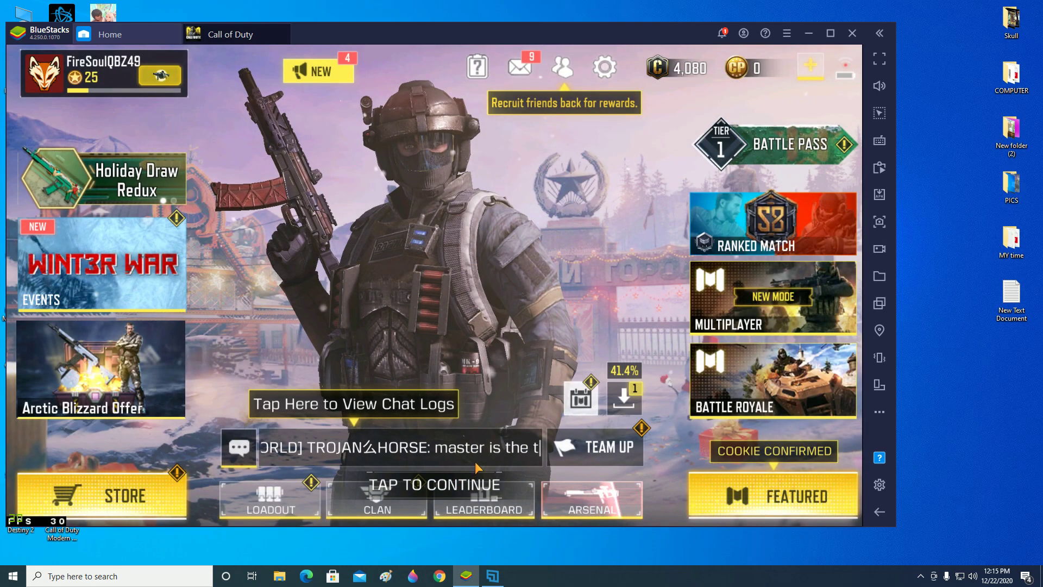
click(798, 141)
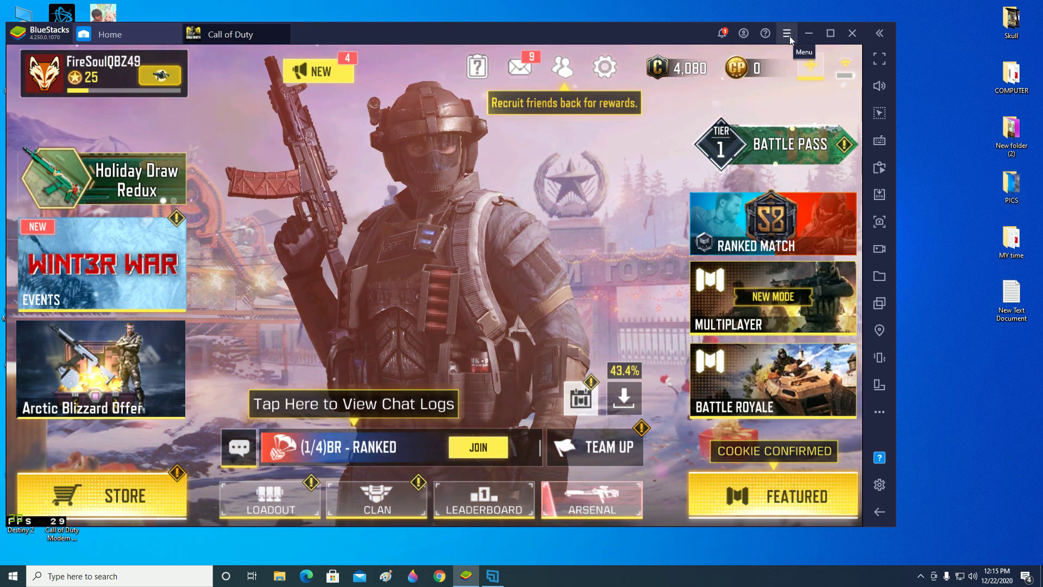
Step: Open the emulator's settings and review Call of Duty's in-game resolution, graphics quality and mouse sensitivity options
click(790, 36)
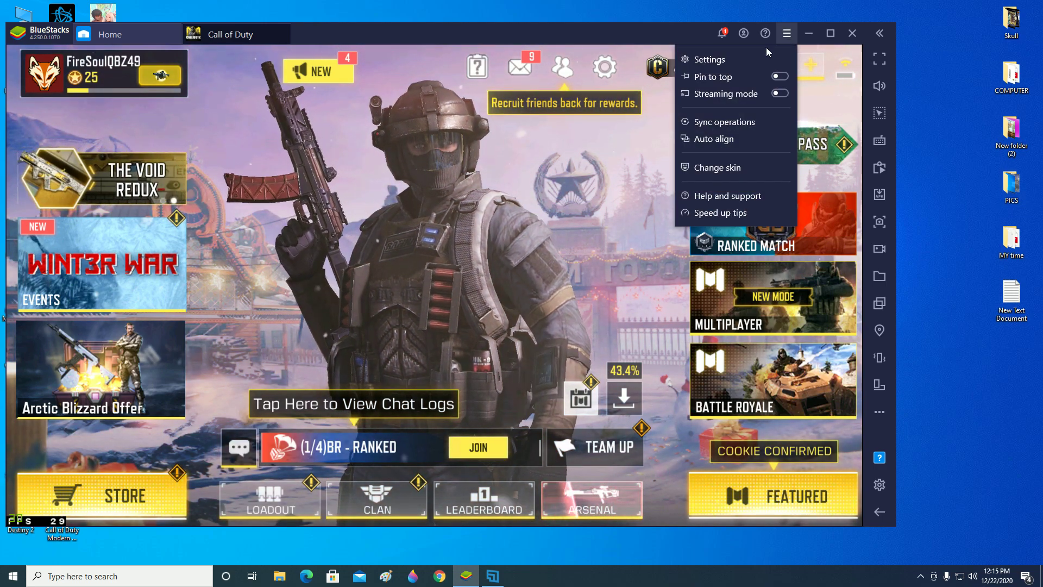
click(706, 58)
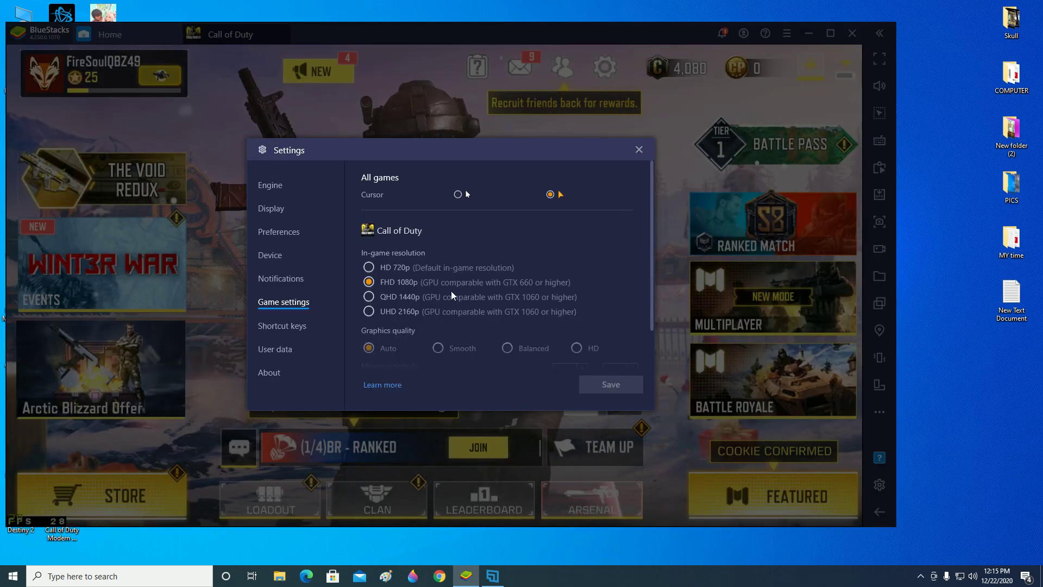
scroll(402, 288, down, 1)
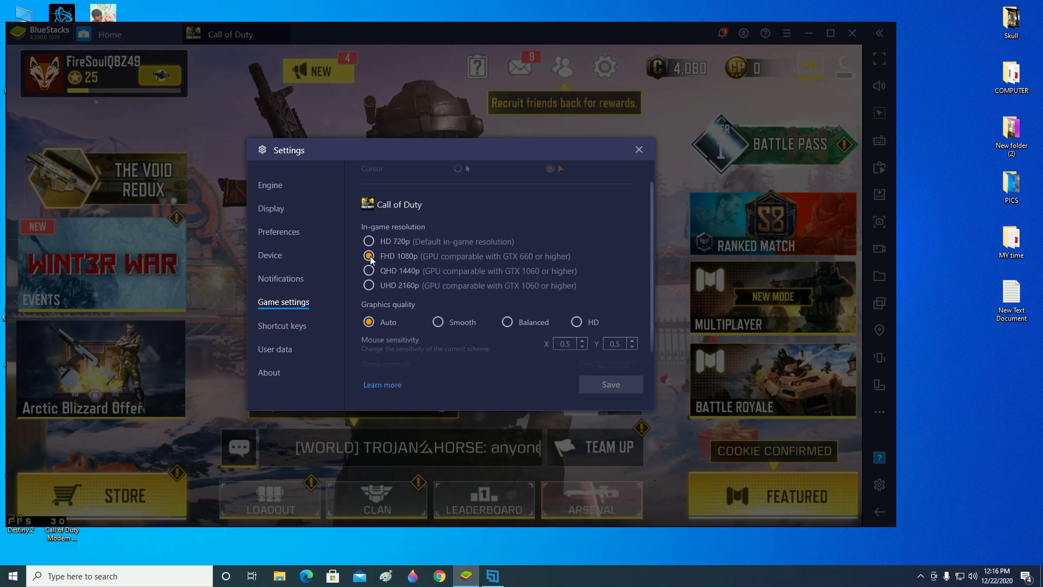
scroll(408, 253, down, 1)
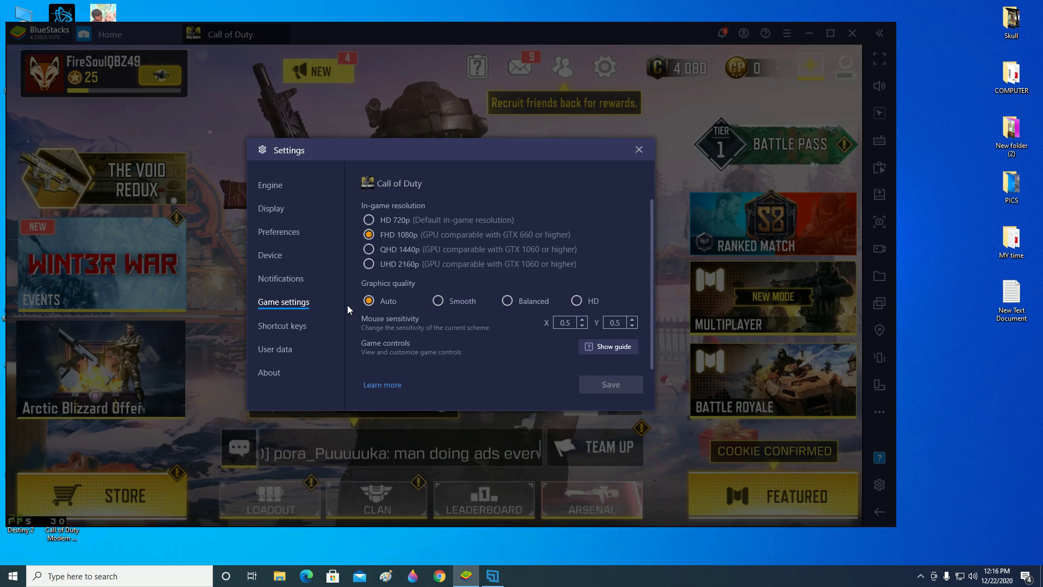
Step: Examine the engine settings for CPU, RAM, graphics engine and renderer, GPU, ASTC texture and frame rate
click(270, 187)
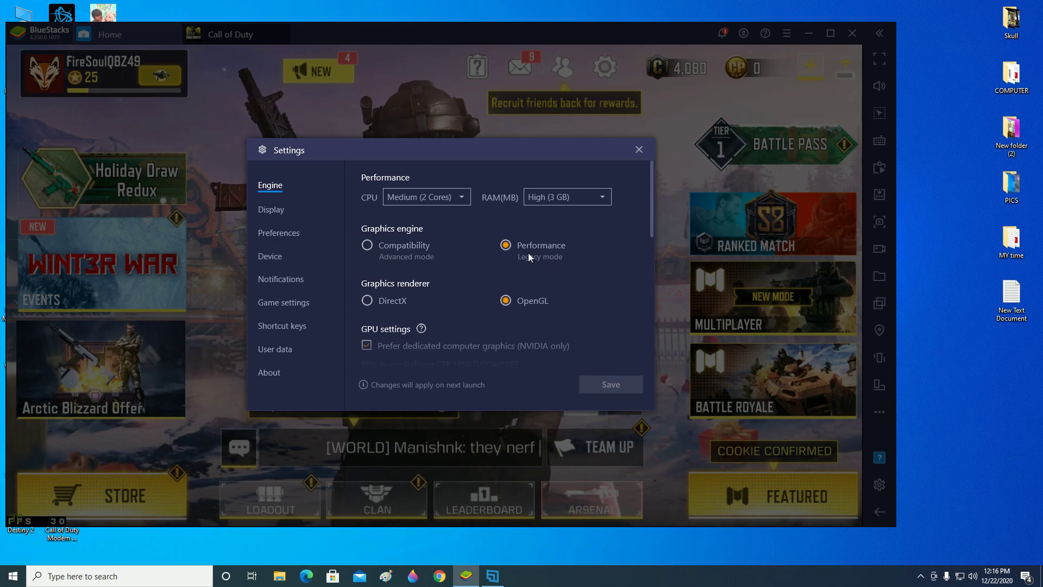
scroll(384, 289, down, 1)
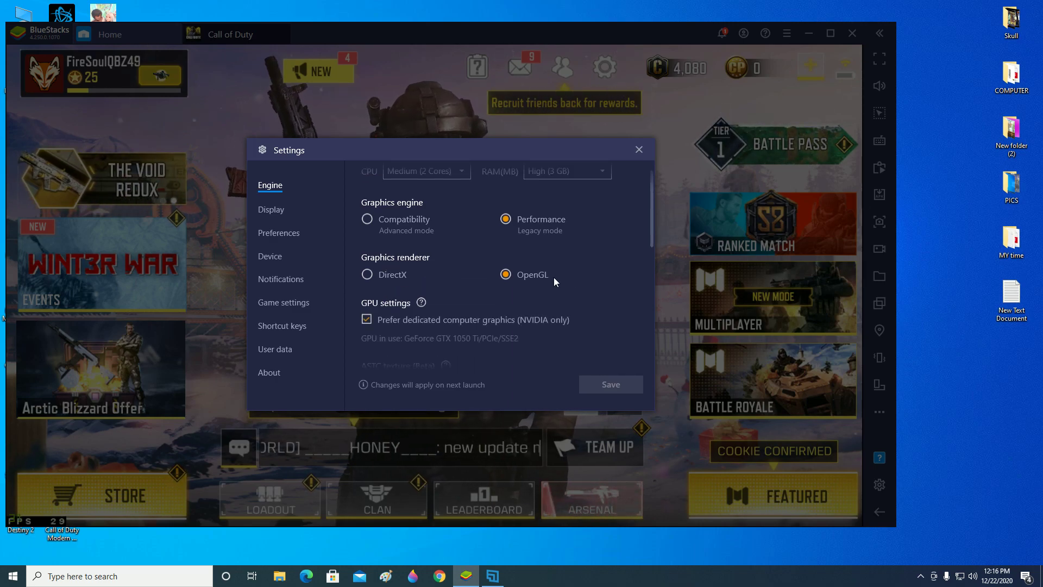
scroll(553, 277, down, 2)
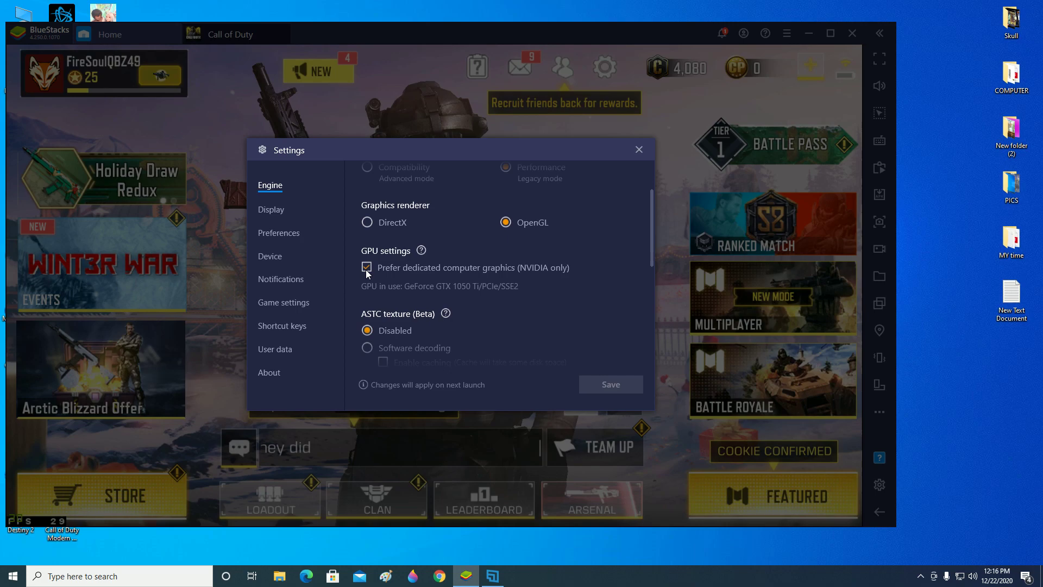
scroll(452, 278, down, 2)
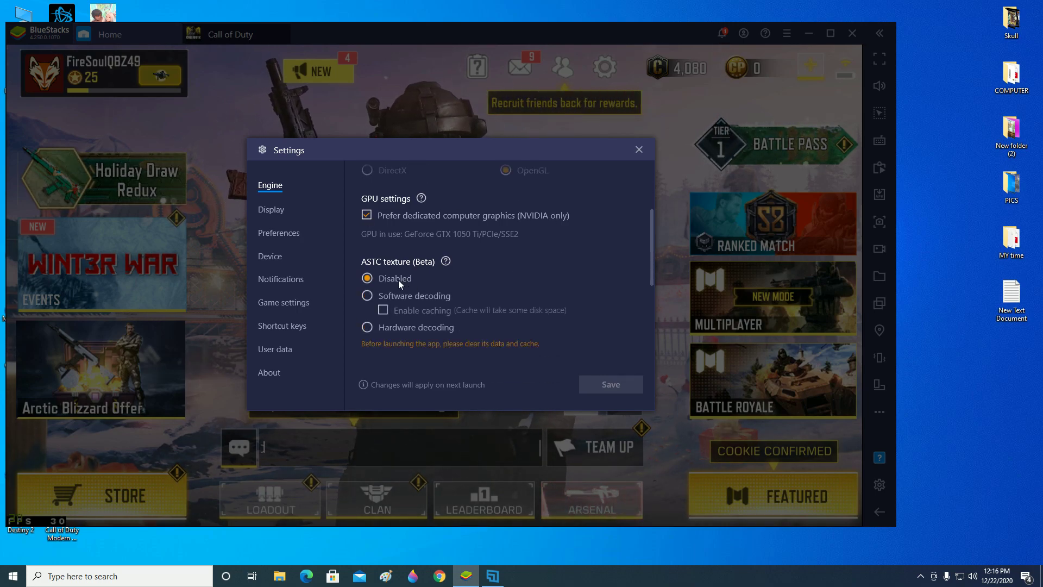
scroll(398, 279, down, 4)
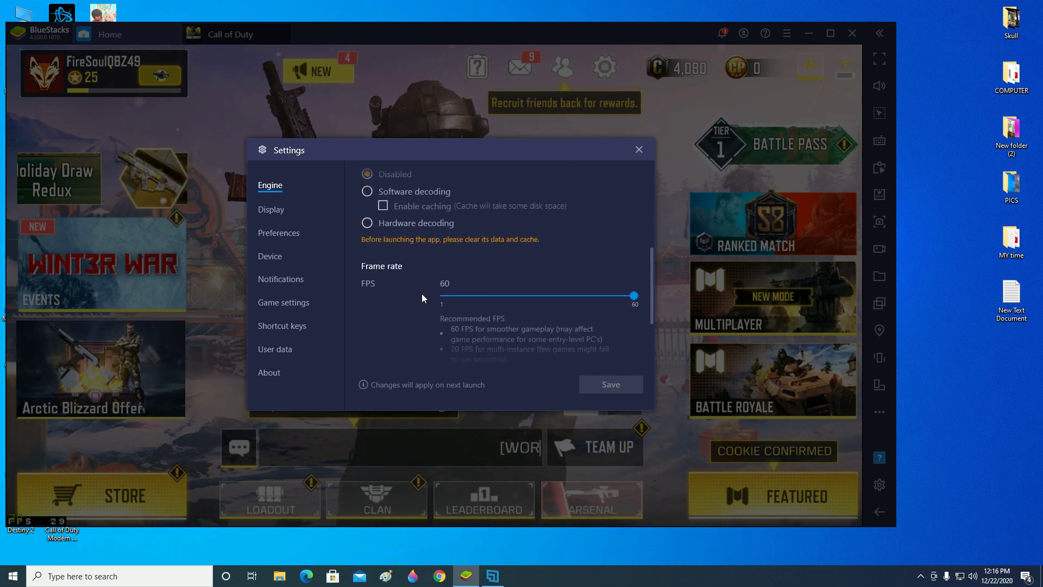
scroll(649, 298, down, 2)
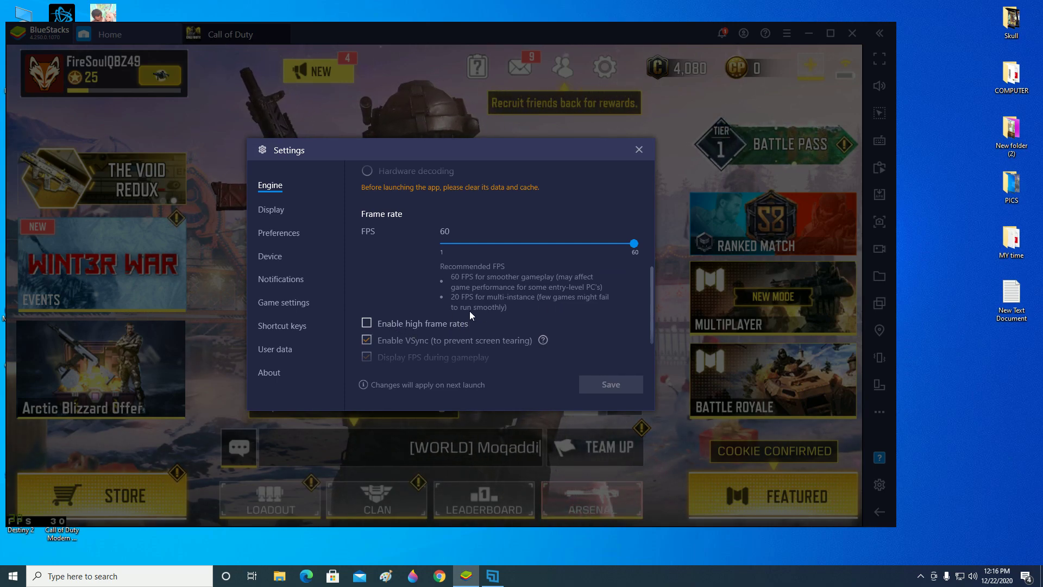
scroll(543, 279, down, 2)
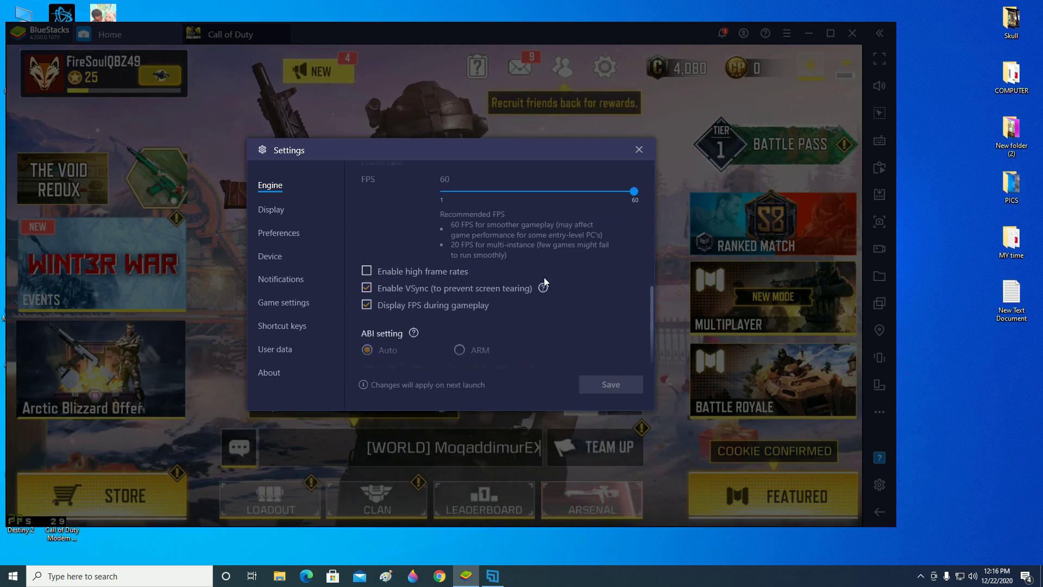
scroll(523, 279, up, 7)
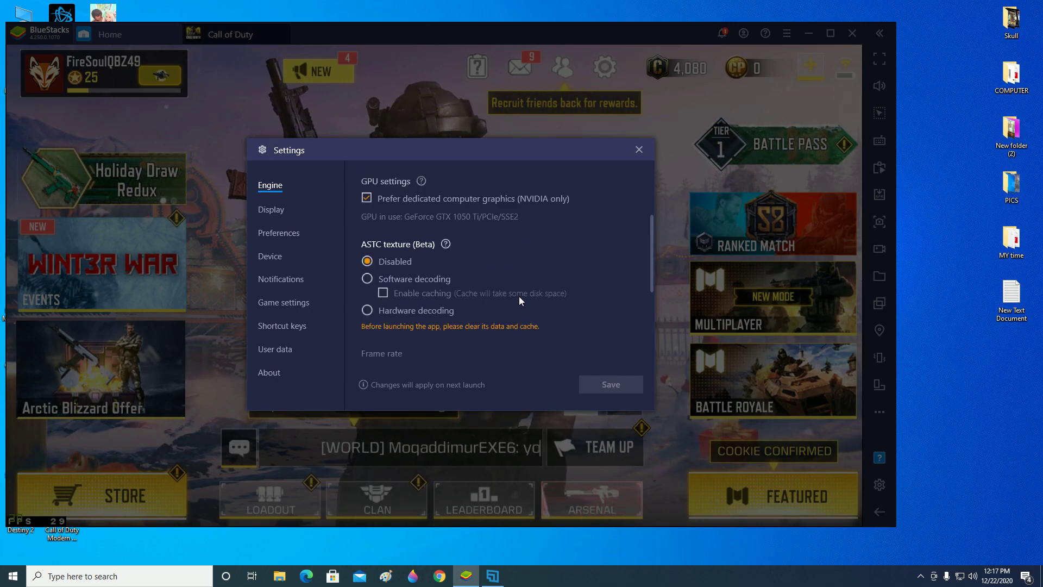
scroll(482, 306, up, 5)
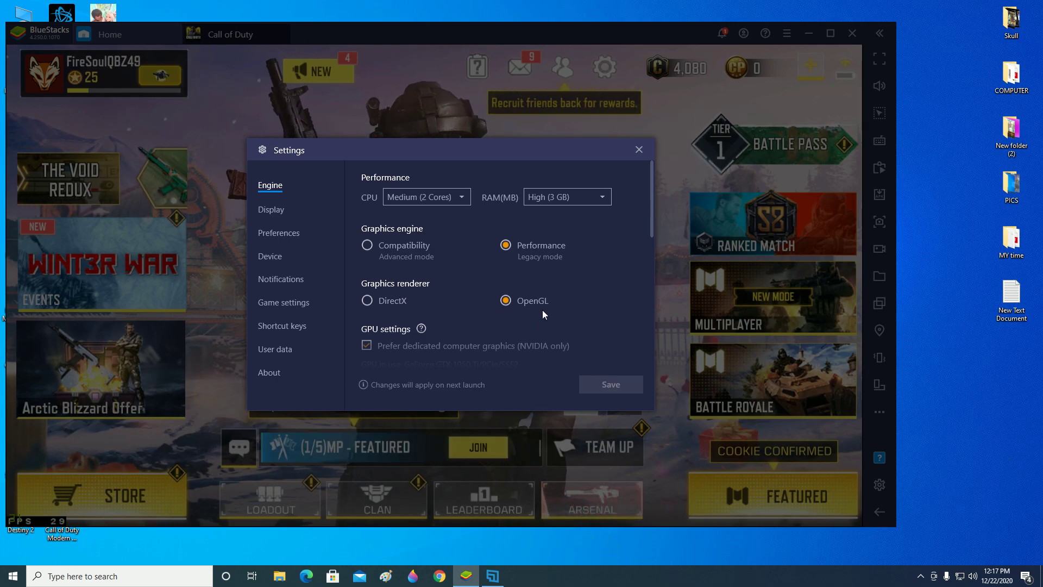
scroll(542, 309, down, 1)
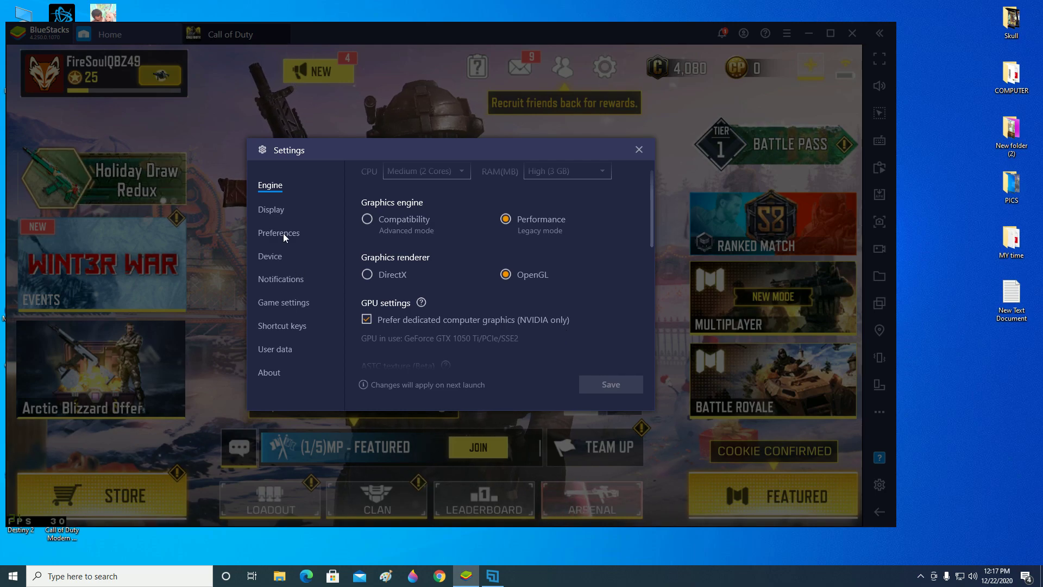
Step: In the device settings, choose OnePlus 3T as the predefined device profile
click(268, 259)
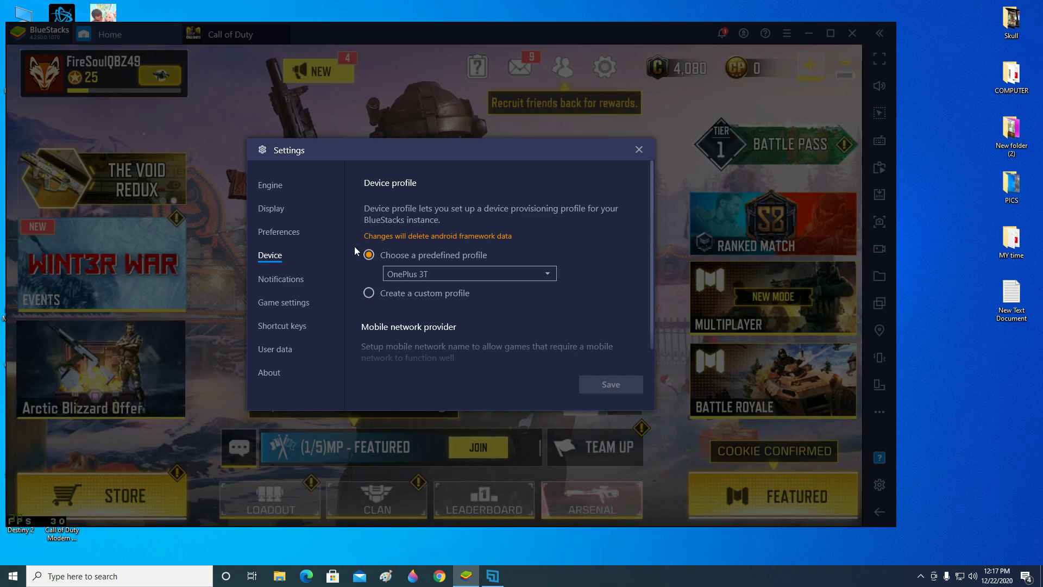
click(550, 275)
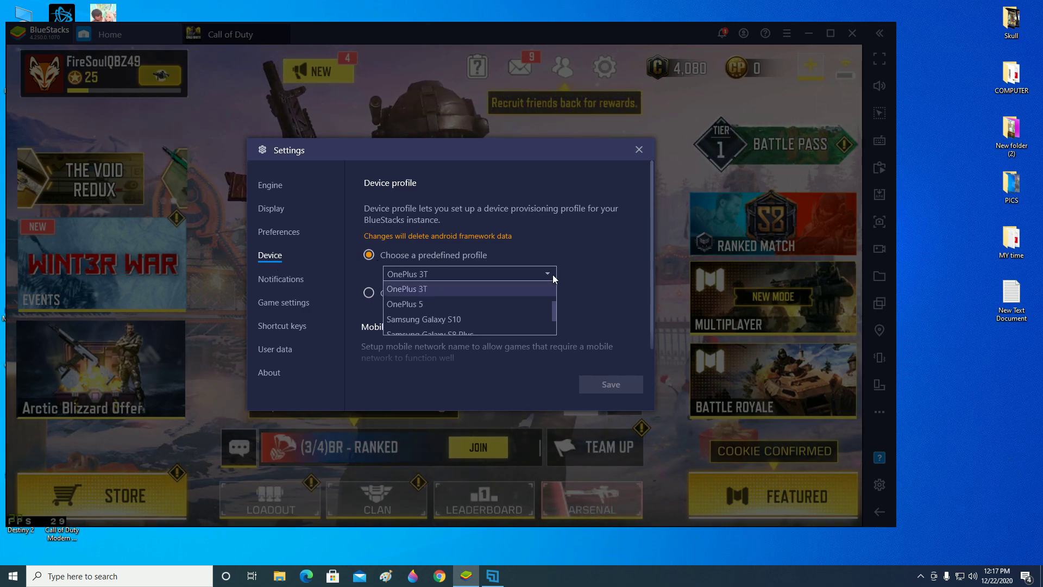
click(517, 286)
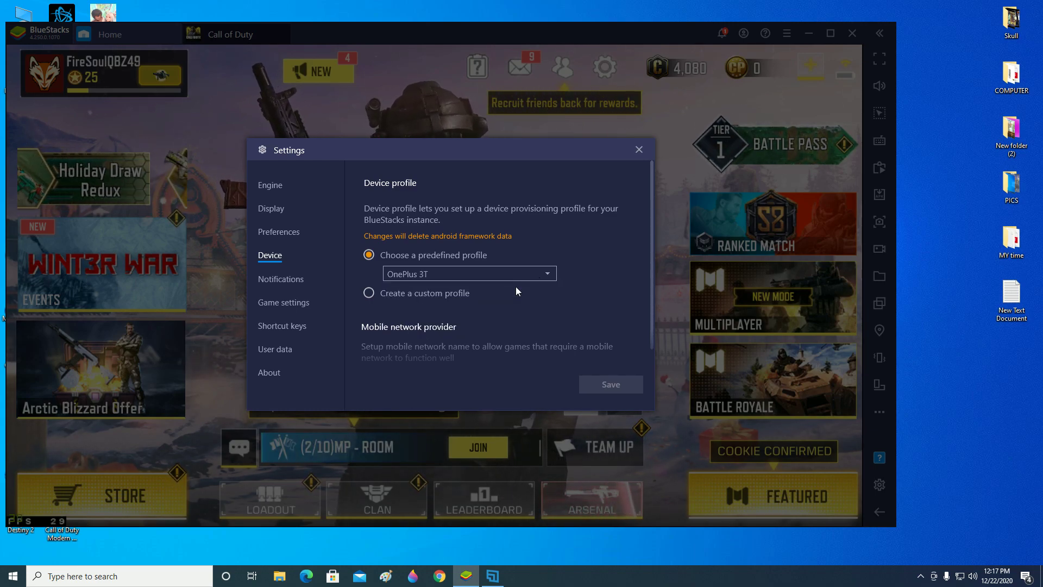
click(548, 274)
scroll(489, 303, down, 3)
scroll(499, 301, up, 3)
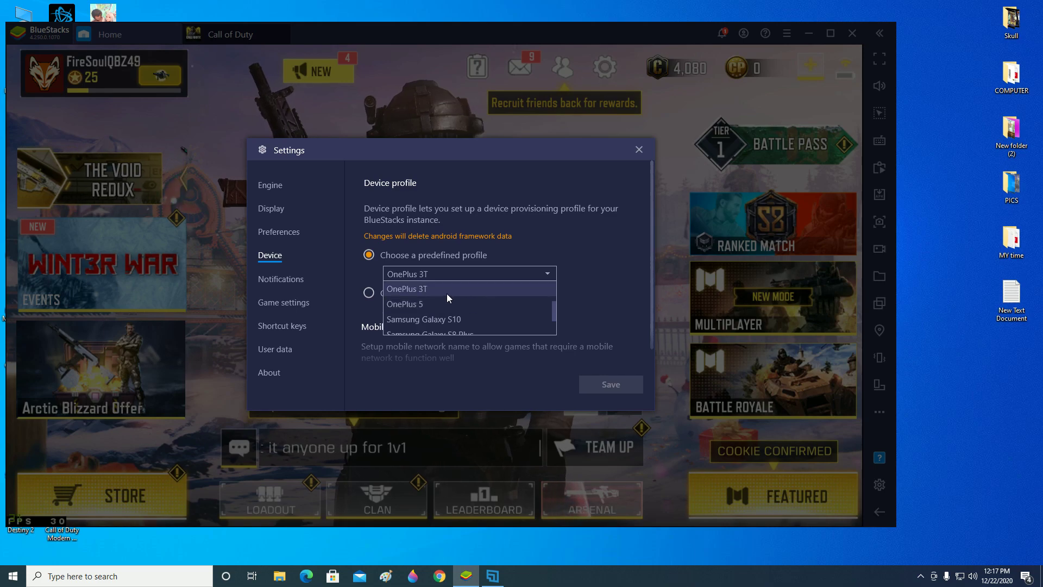
click(447, 292)
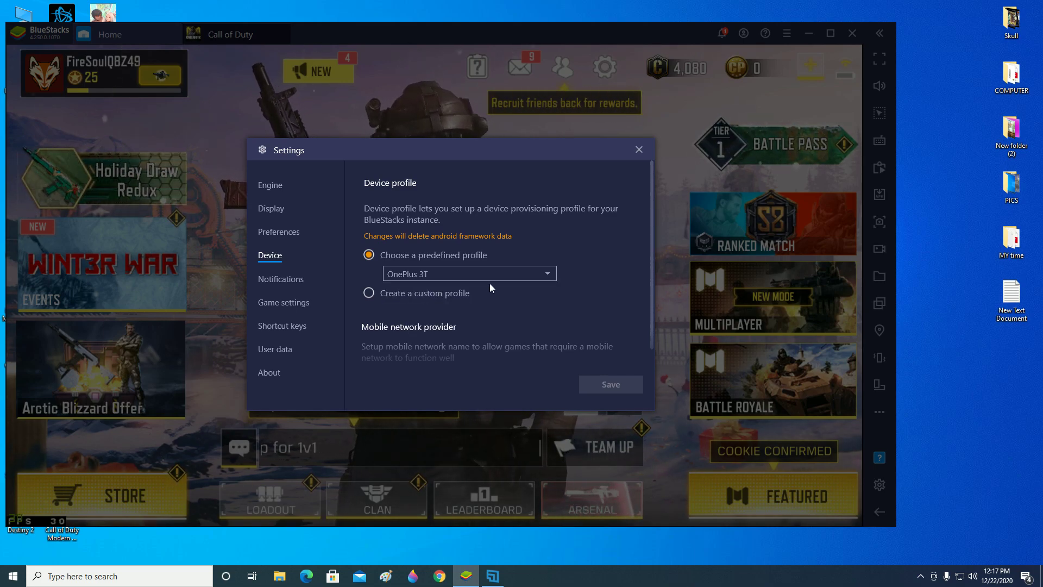
Step: Choose VODAFONE as the mobile network provider and close the emulator settings
scroll(538, 299, down, 1)
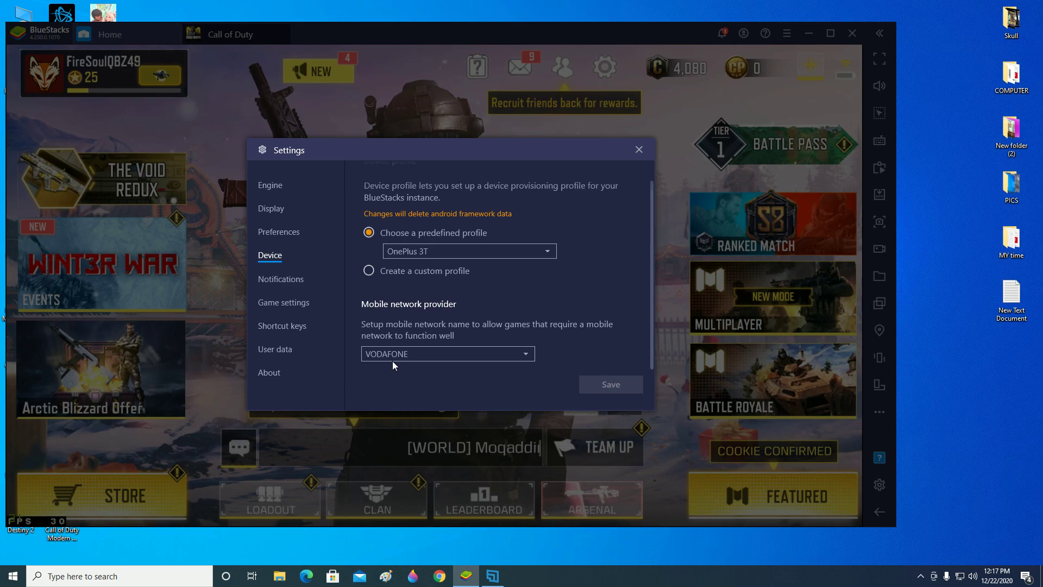
click(406, 355)
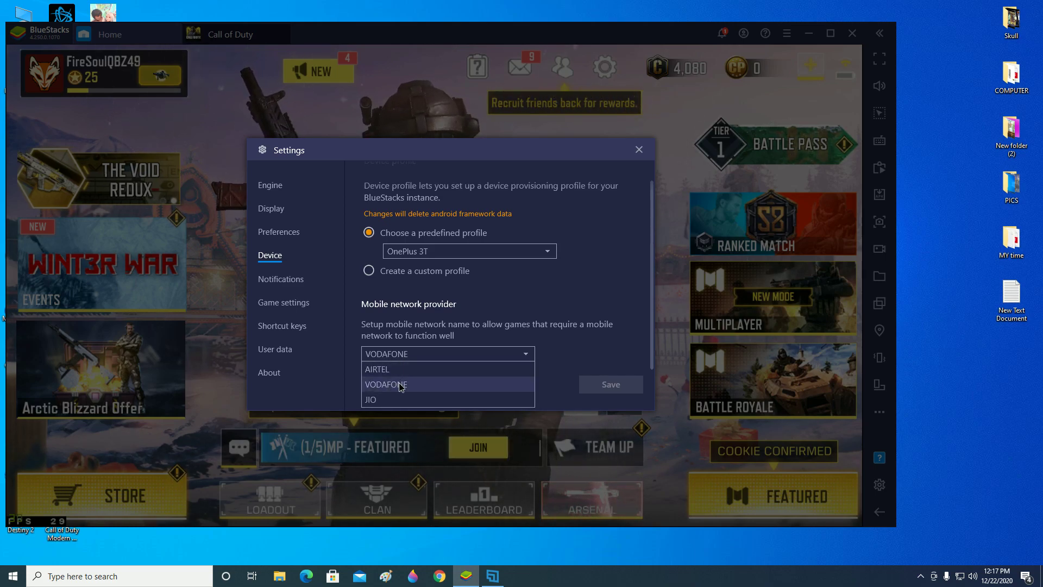
click(399, 380)
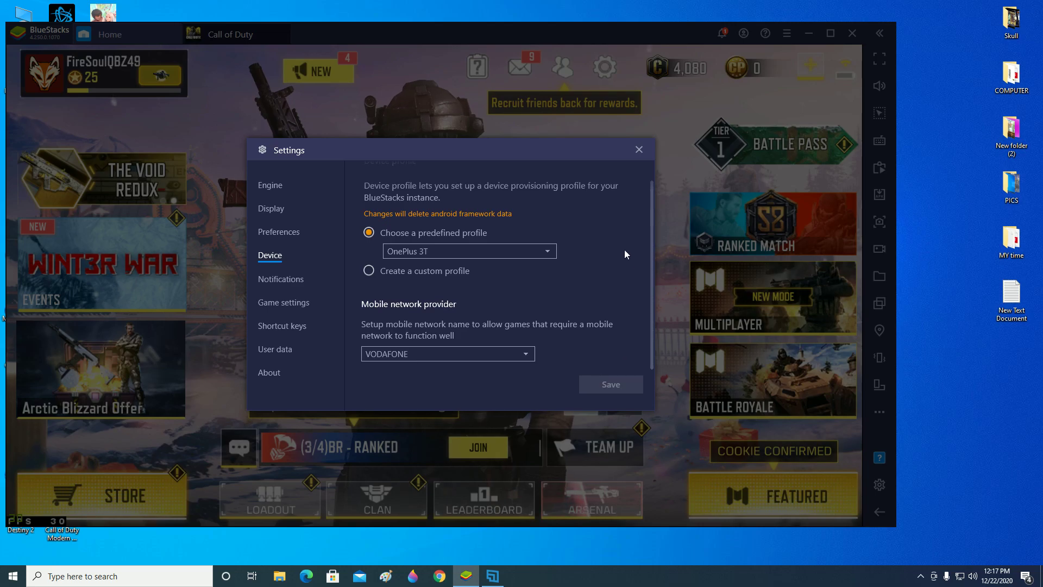
click(640, 151)
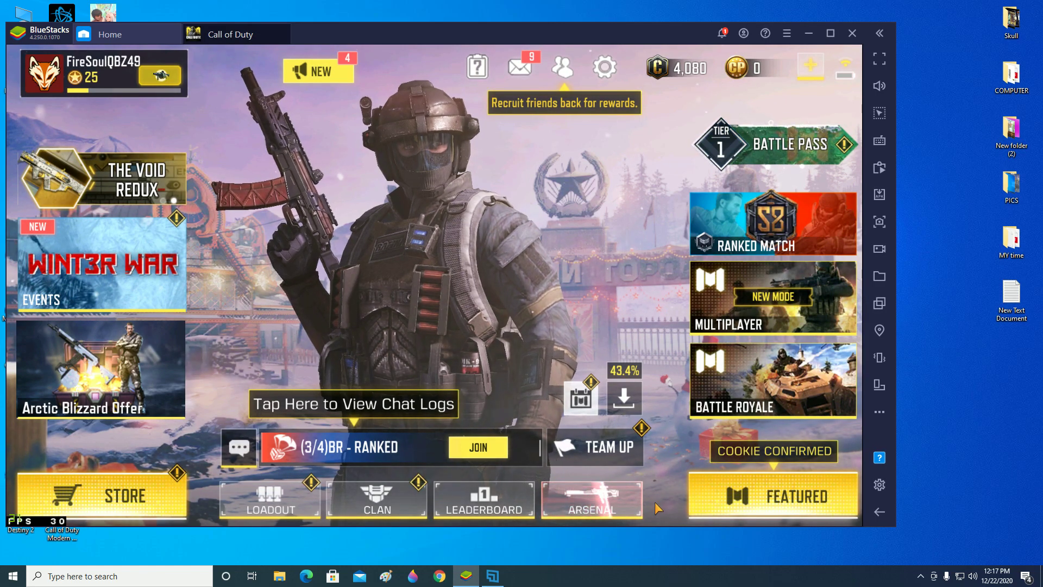